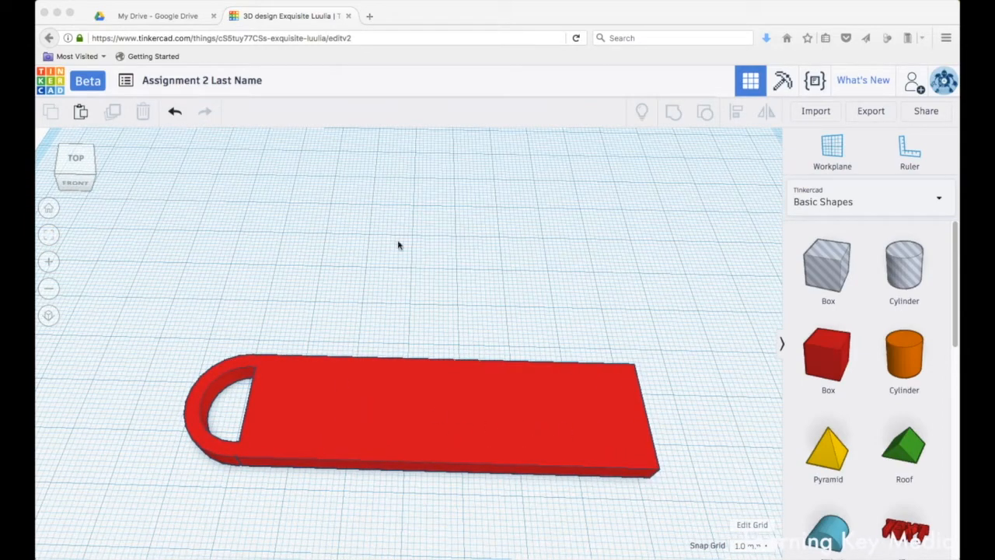
right_drag(509, 375, 464, 281)
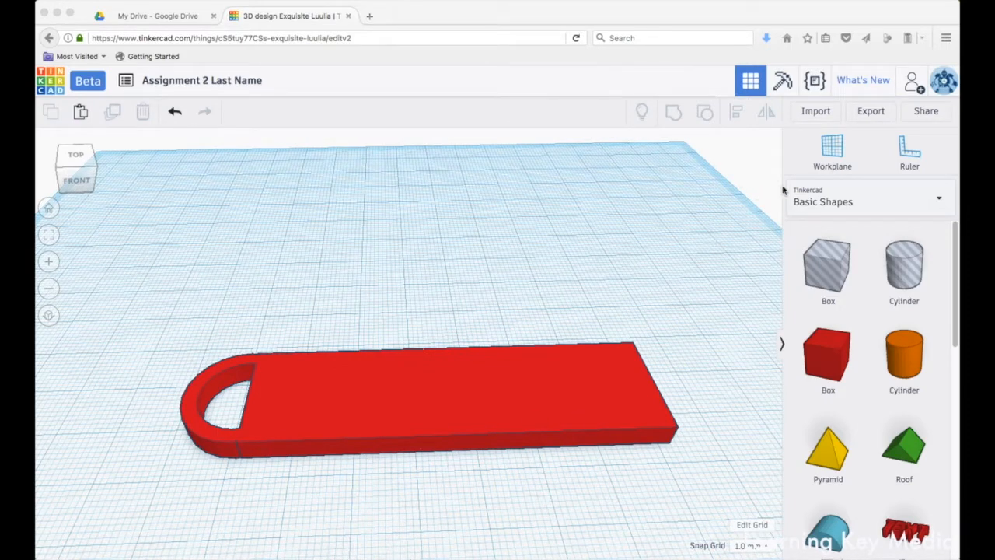
click(835, 152)
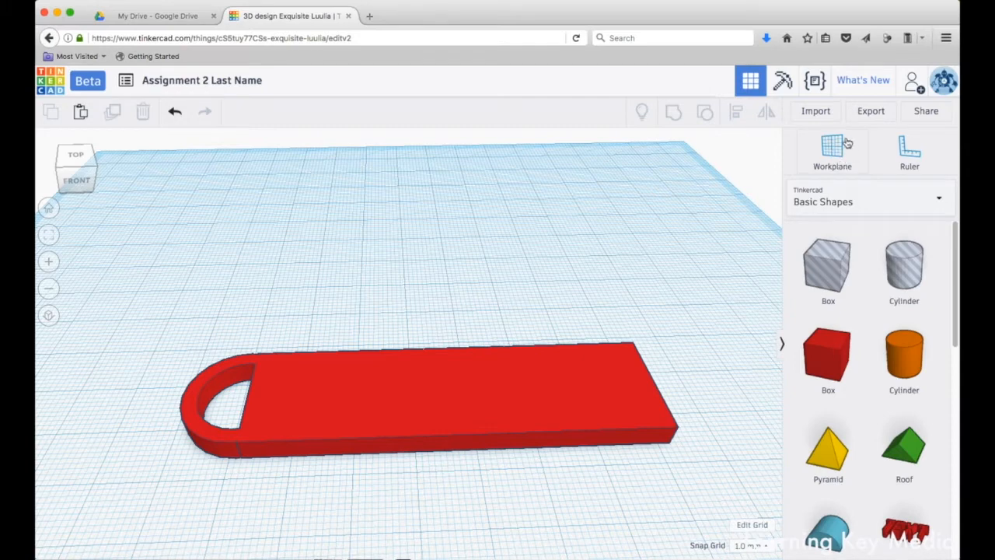
click(838, 148)
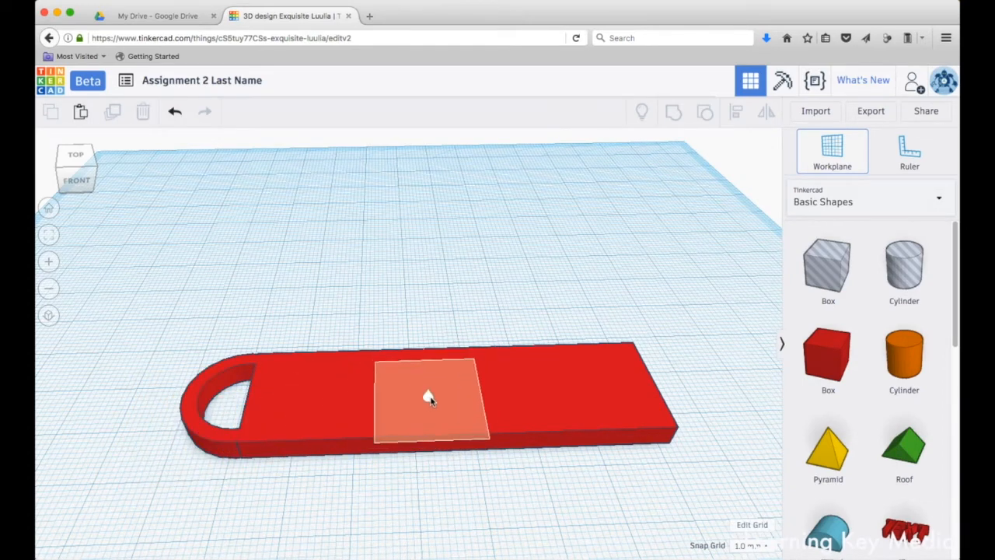
click(446, 389)
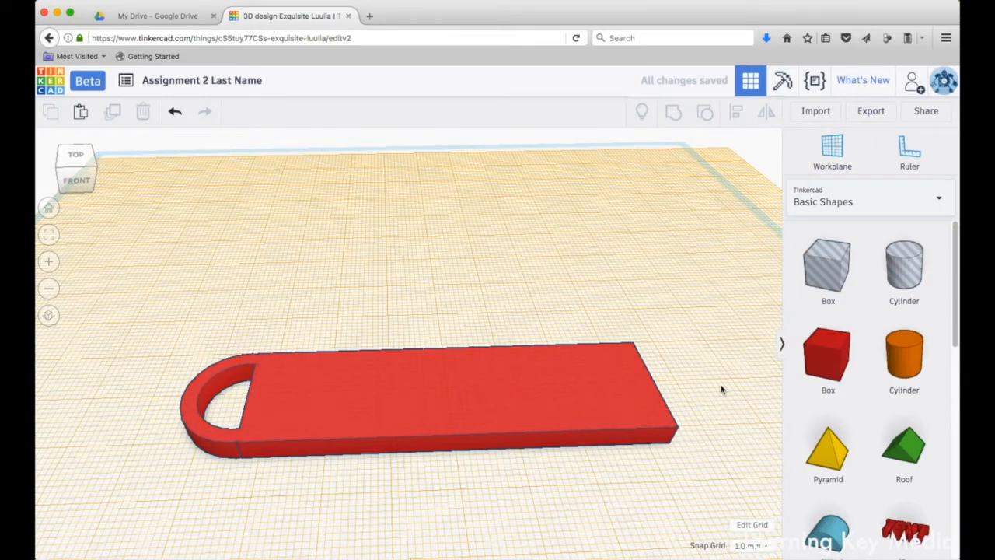
click(831, 160)
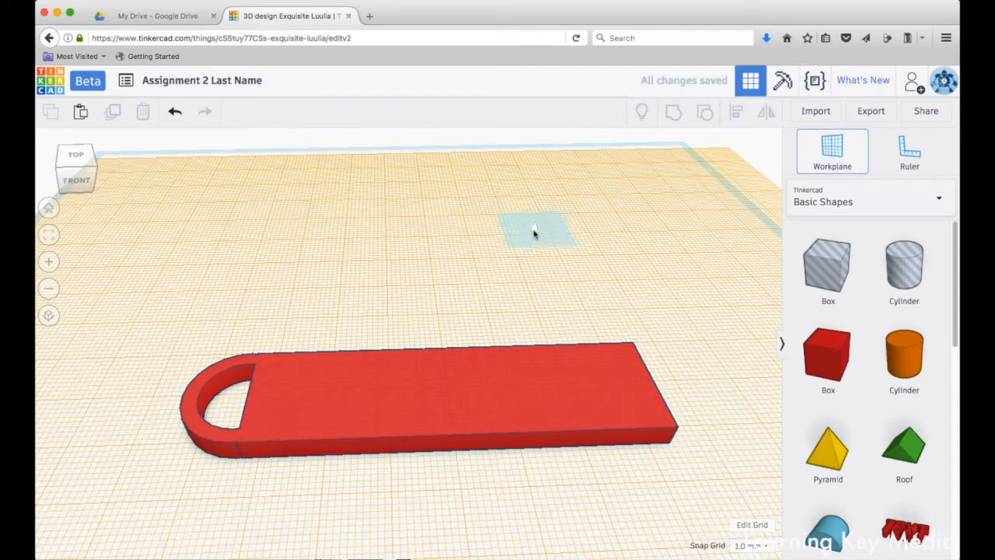
click(457, 336)
right_drag(424, 307, 409, 272)
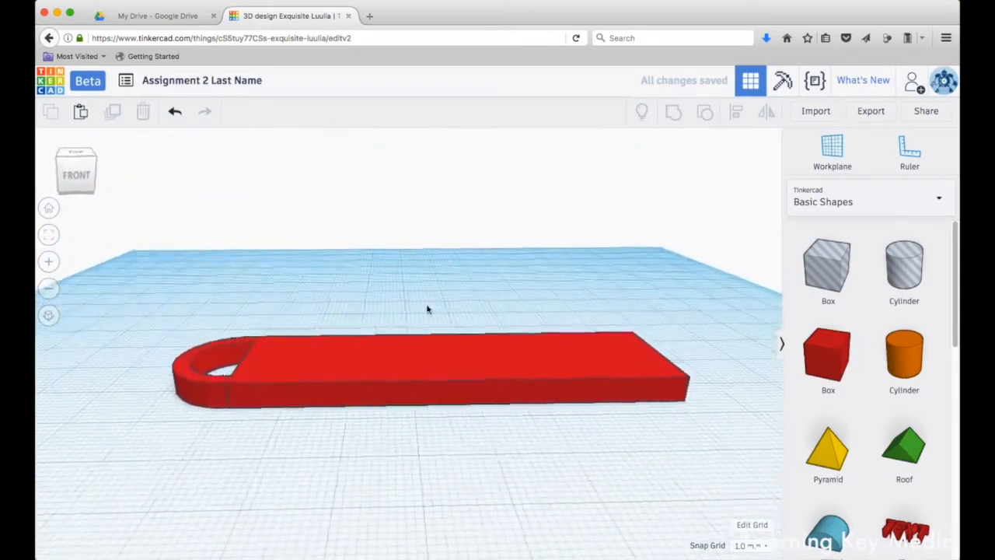
- Set the workplane on the red tag's top face and place a solid box on it
click(838, 150)
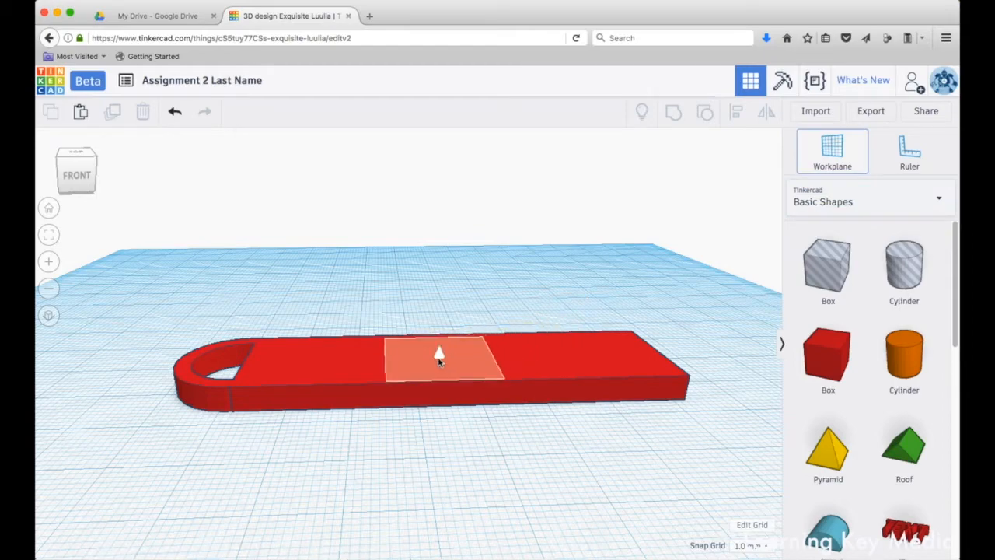
click(439, 359)
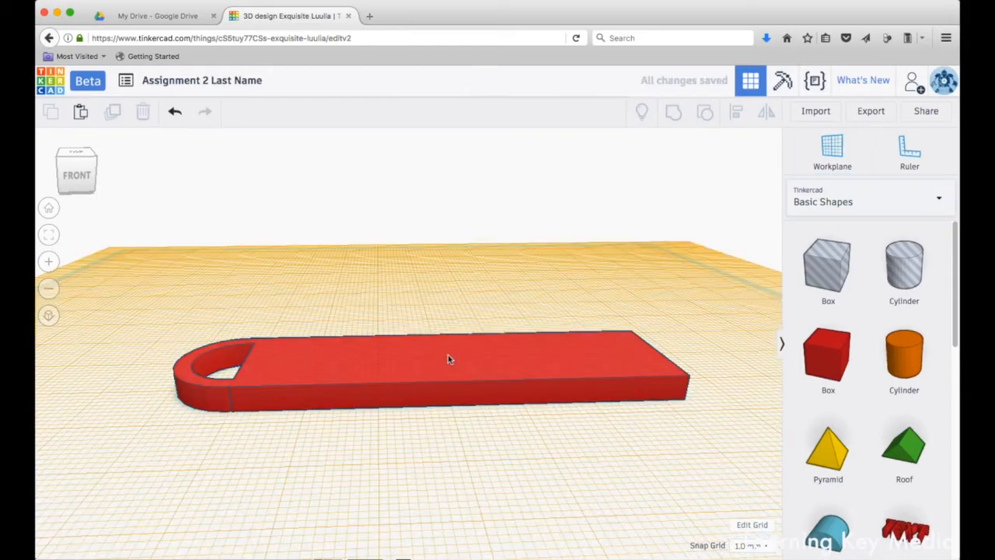
drag(855, 328, 409, 387)
right_drag(582, 518, 513, 468)
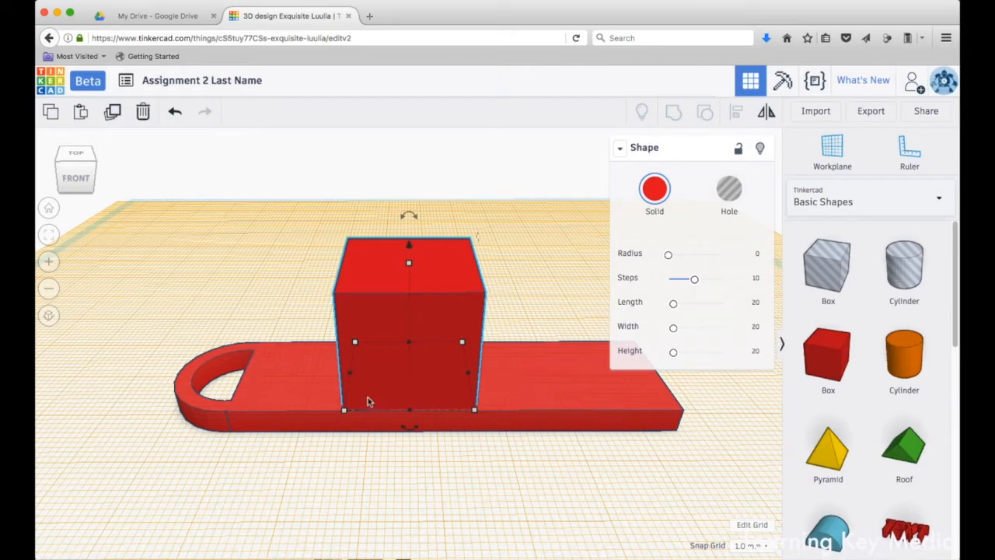
- Set the box's length along the tag to 66 mm and move it 30 mm toward the tag's square end
mouse_move(362, 457)
right_down()
mouse_move(389, 461)
mouse_move(380, 459)
right_up()
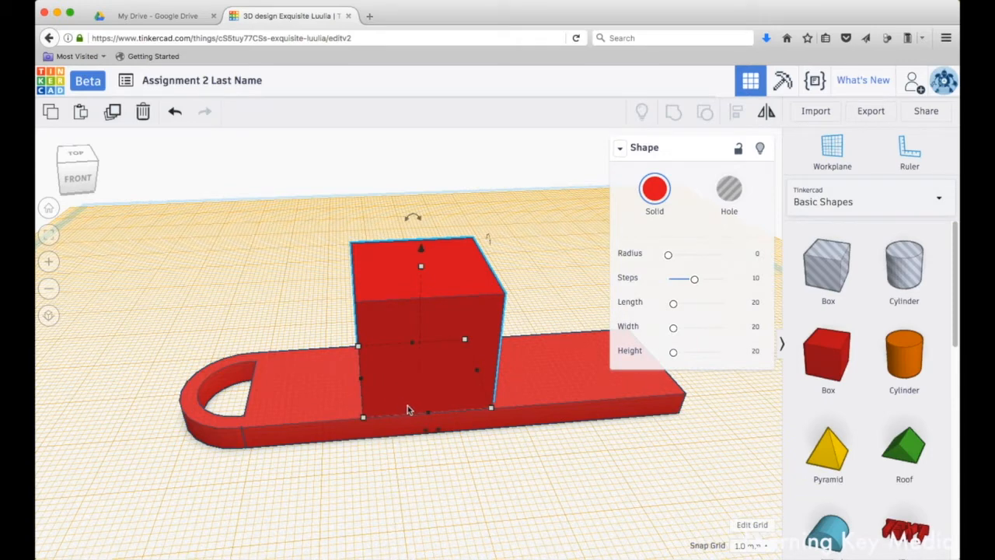
mouse_move(363, 418)
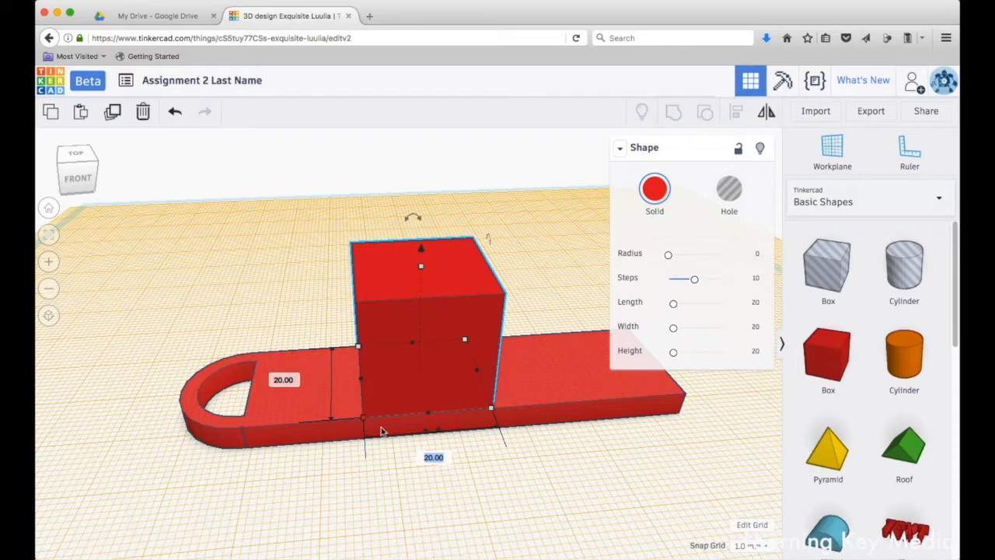
click(433, 458)
text(66)
key(Return)
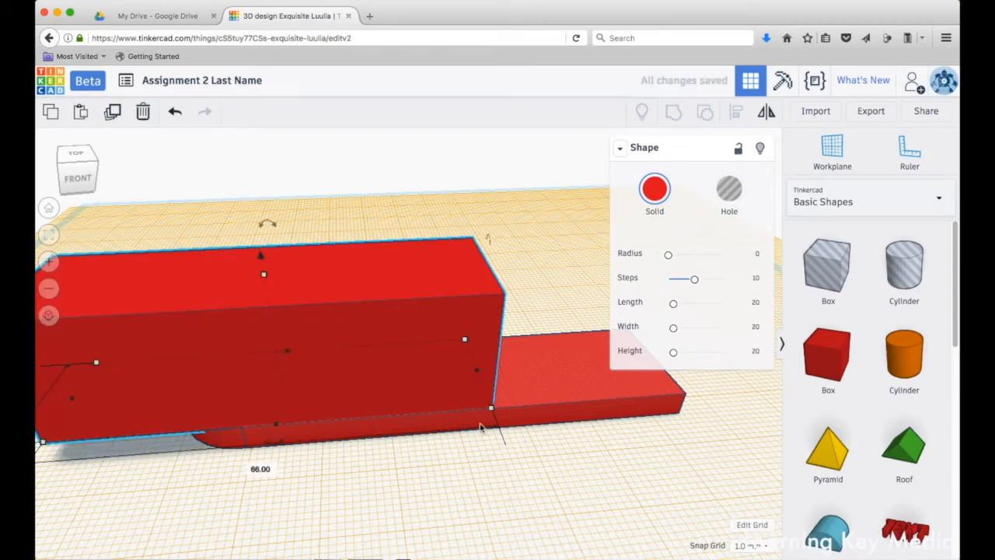
drag(323, 374, 523, 359)
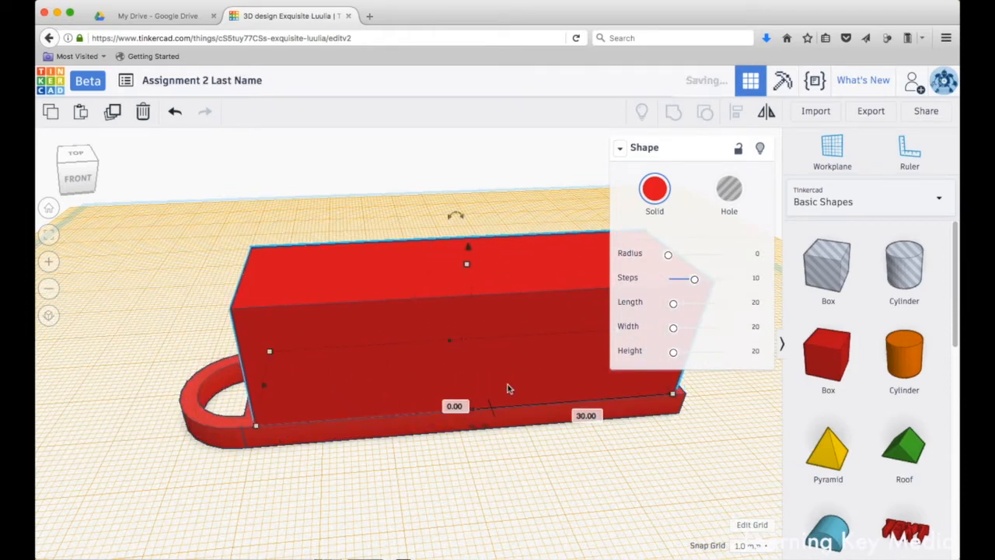
click(376, 519)
- Reduce the box's width so that it is narrower than the tag
right_drag(420, 494, 271, 463)
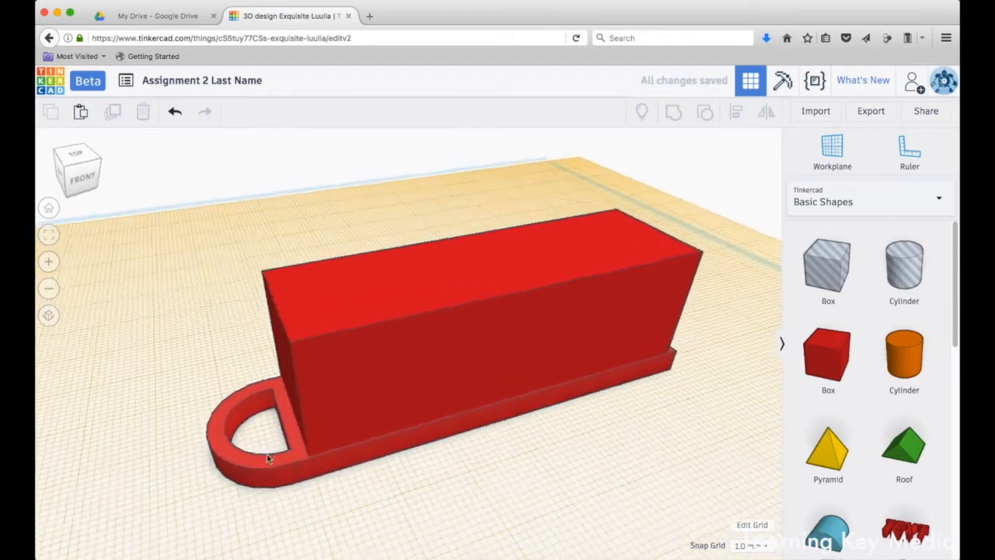
right_drag(527, 476, 624, 453)
right_drag(561, 492, 344, 440)
click(347, 442)
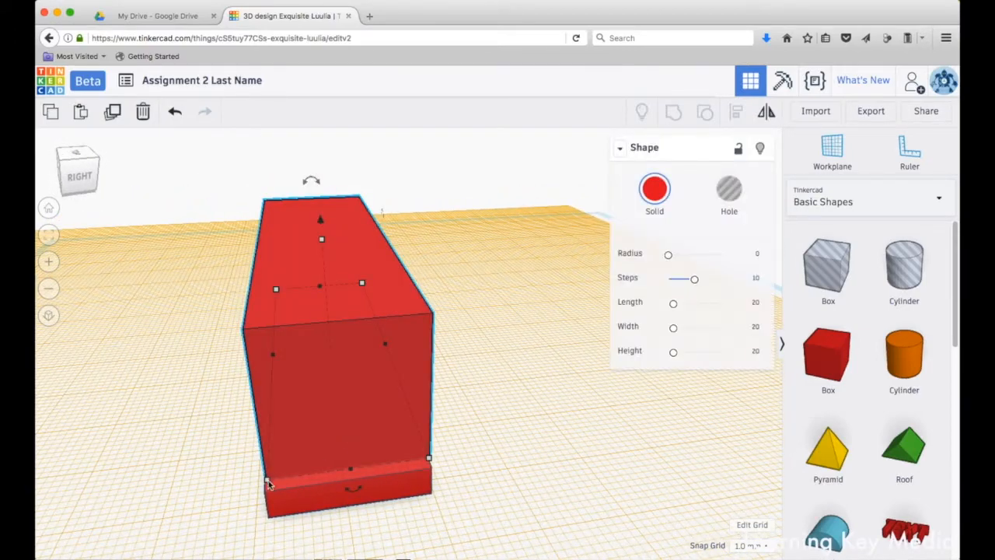
click(360, 519)
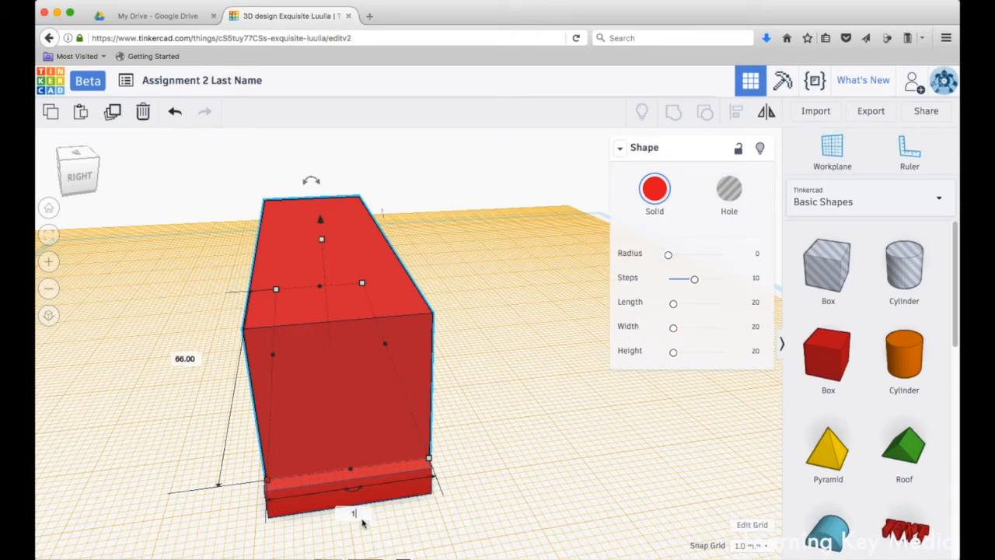
key(Return)
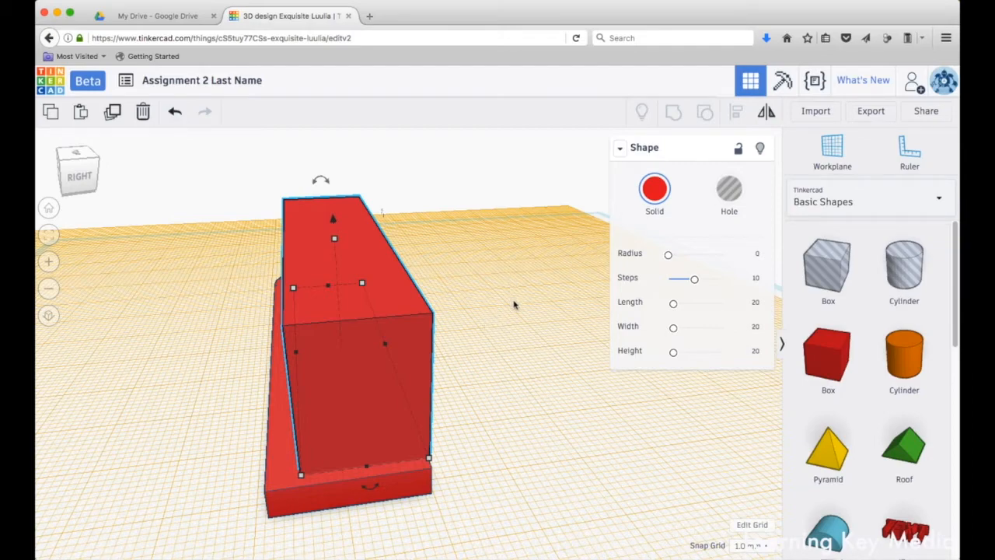
- Align the box and the tag so the box is centred across the tag's width
right_drag(132, 457, 289, 415)
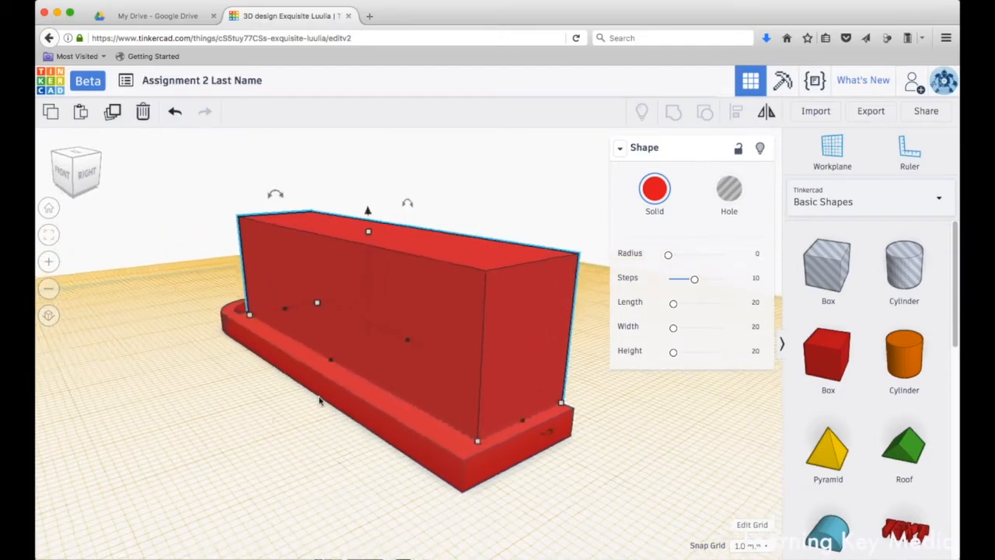
right_drag(406, 429, 513, 435)
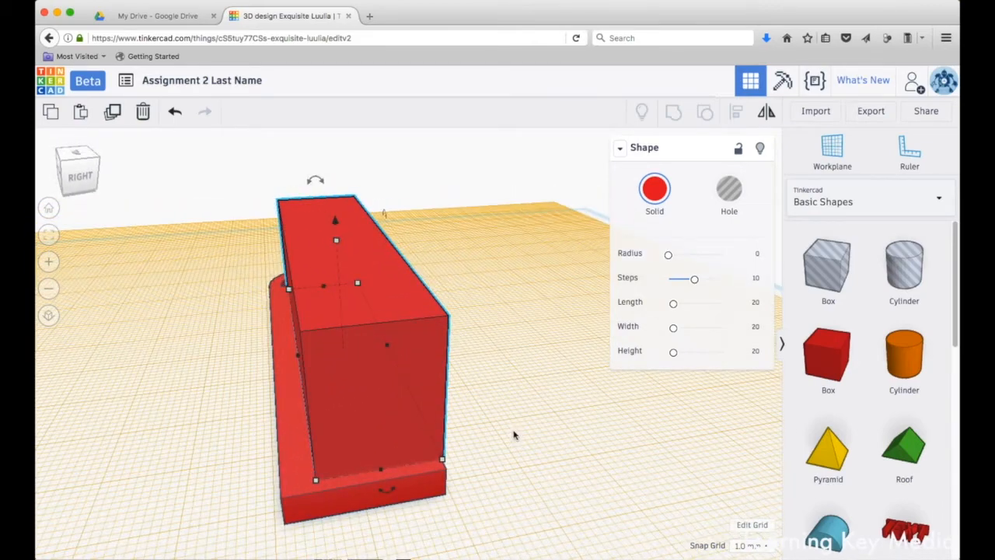
click(514, 312)
drag(514, 258, 324, 509)
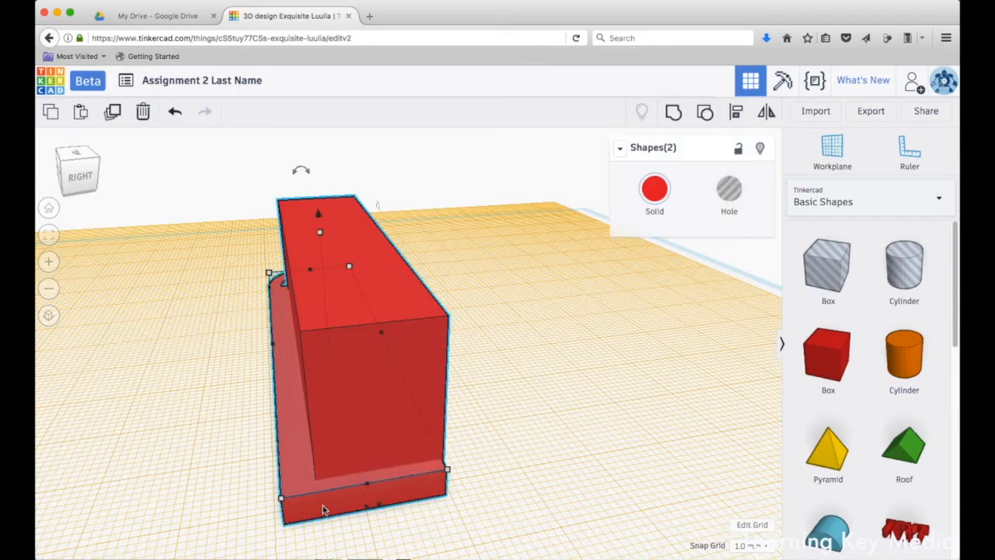
click(737, 115)
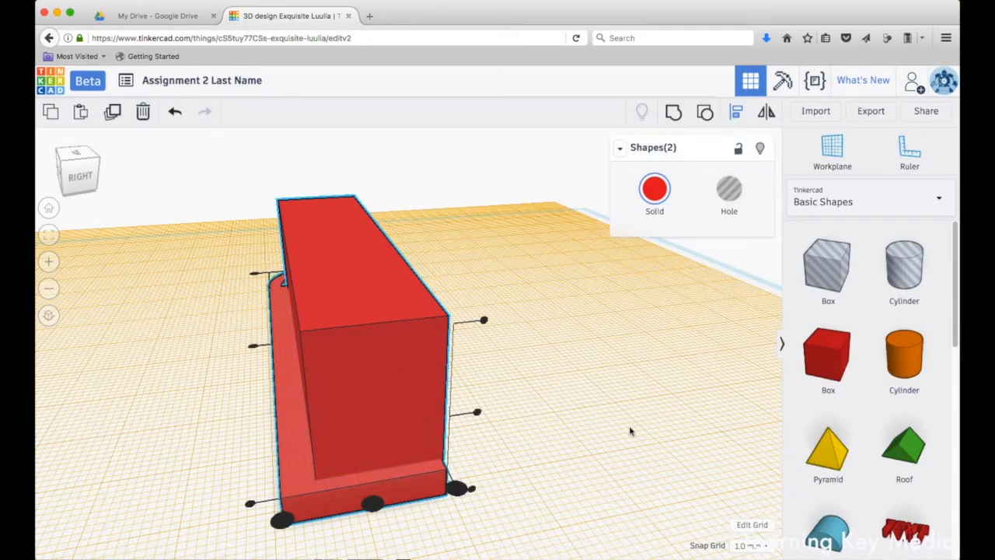
mouse_move(624, 444)
right_down()
mouse_move(611, 433)
mouse_move(626, 435)
right_up()
right_drag(342, 461, 376, 494)
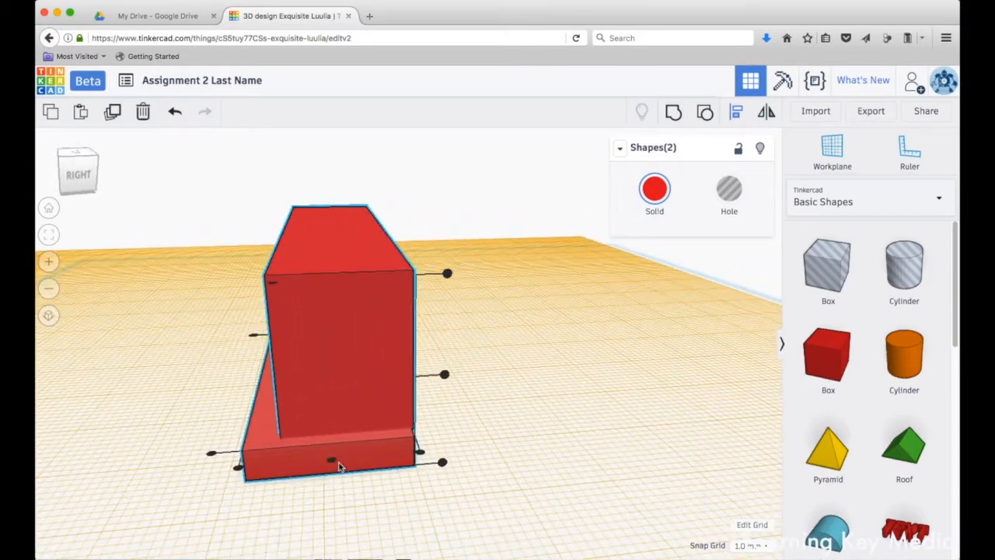
drag(339, 465, 328, 463)
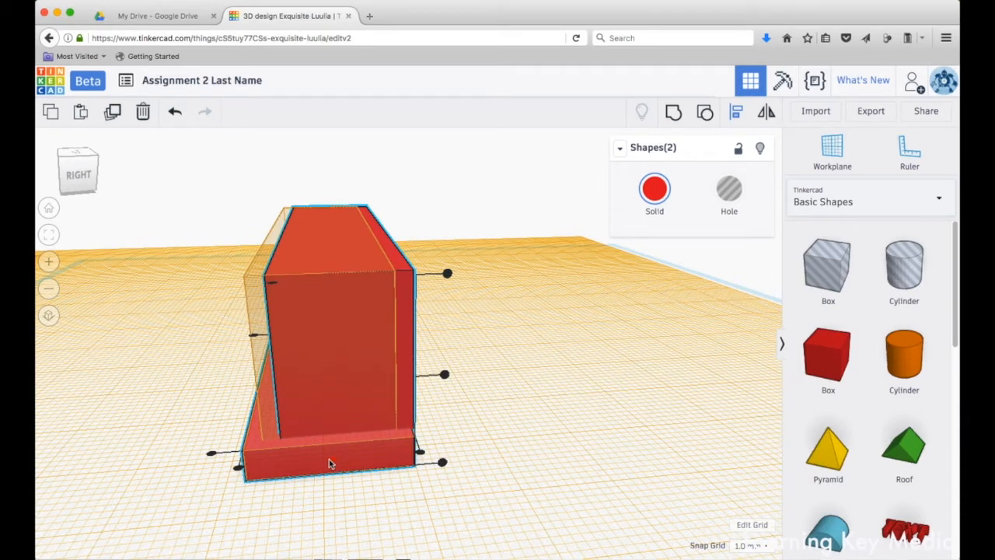
drag(328, 459, 331, 464)
- Preview the centre alignment along the tag's length without applying it, and leave the Align tool
right_drag(150, 396, 363, 392)
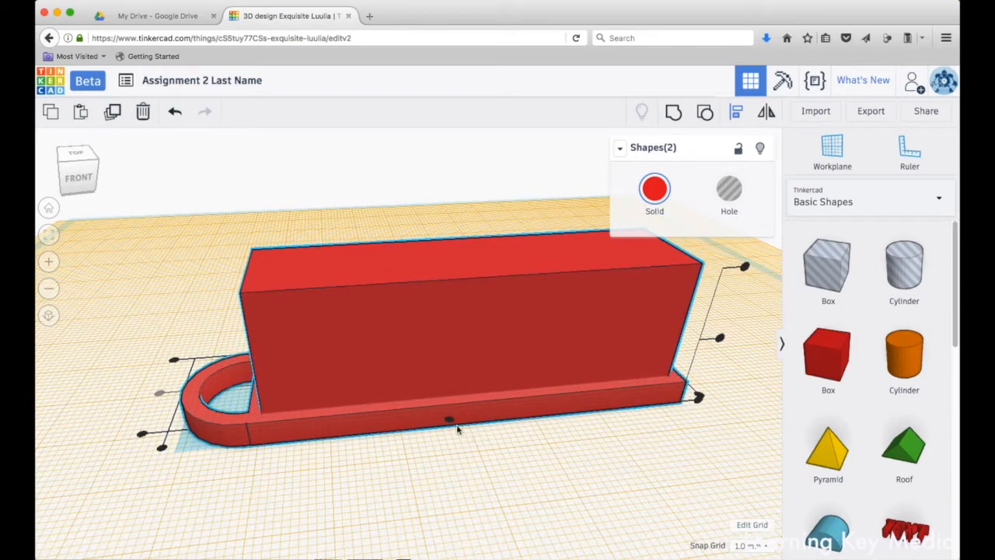
drag(458, 430, 451, 424)
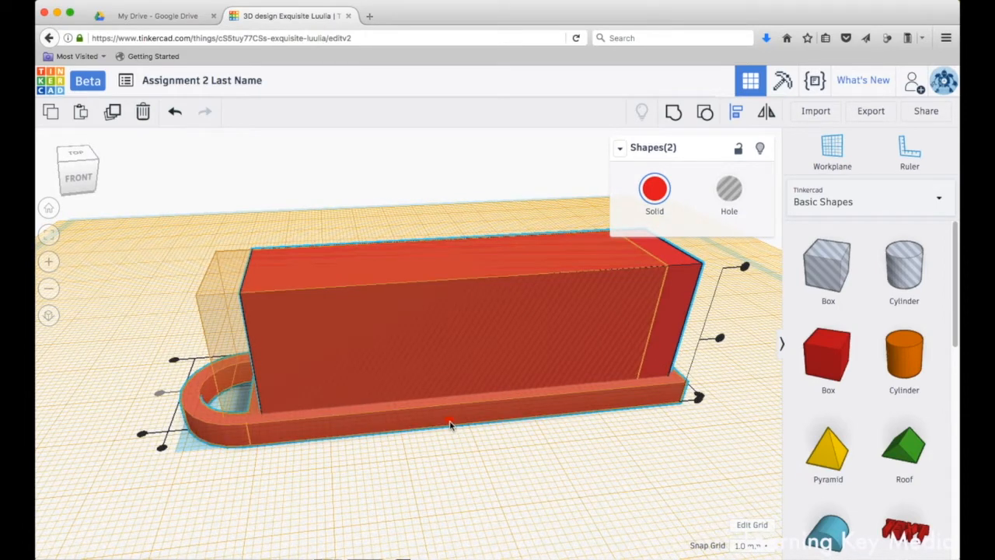
drag(449, 424, 451, 425)
right_drag(469, 475, 445, 462)
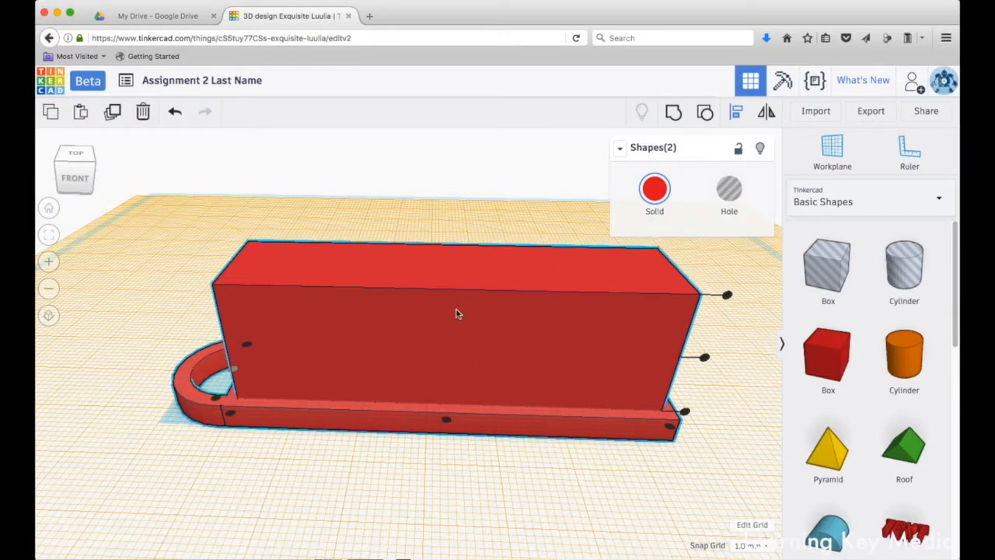
click(343, 497)
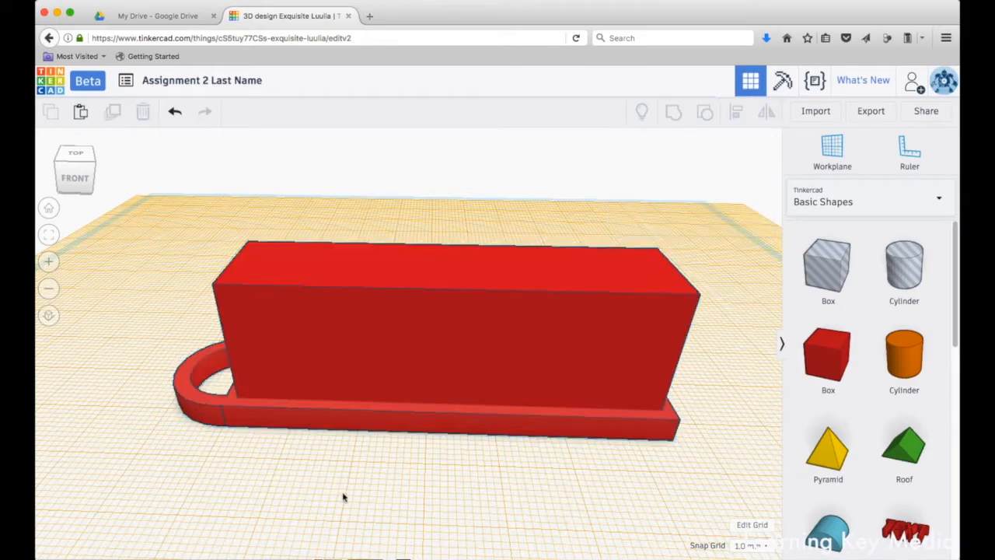
- Lower the box 2 mm so that it sinks into the tag
right_drag(520, 483, 504, 459)
click(468, 342)
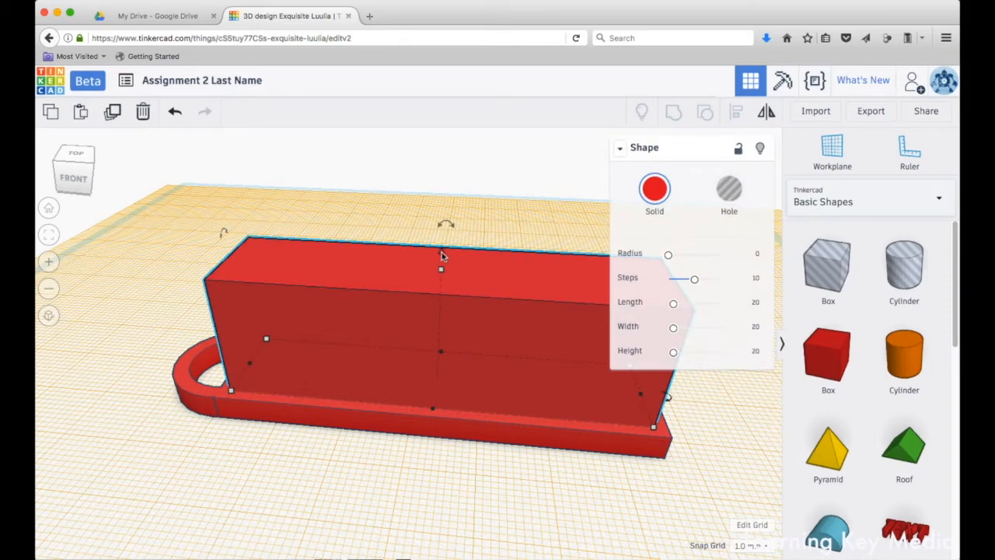
right_drag(500, 331, 393, 315)
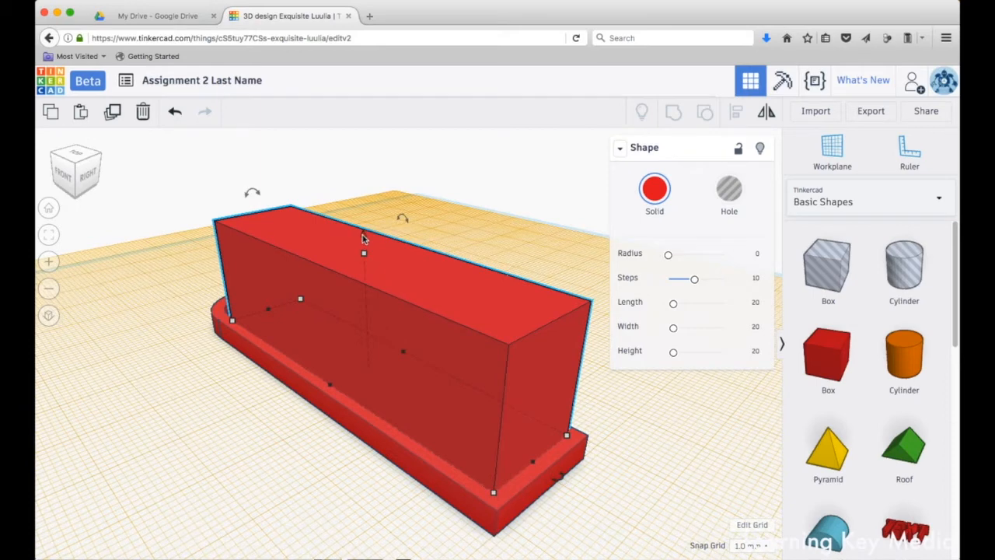
drag(362, 238, 363, 247)
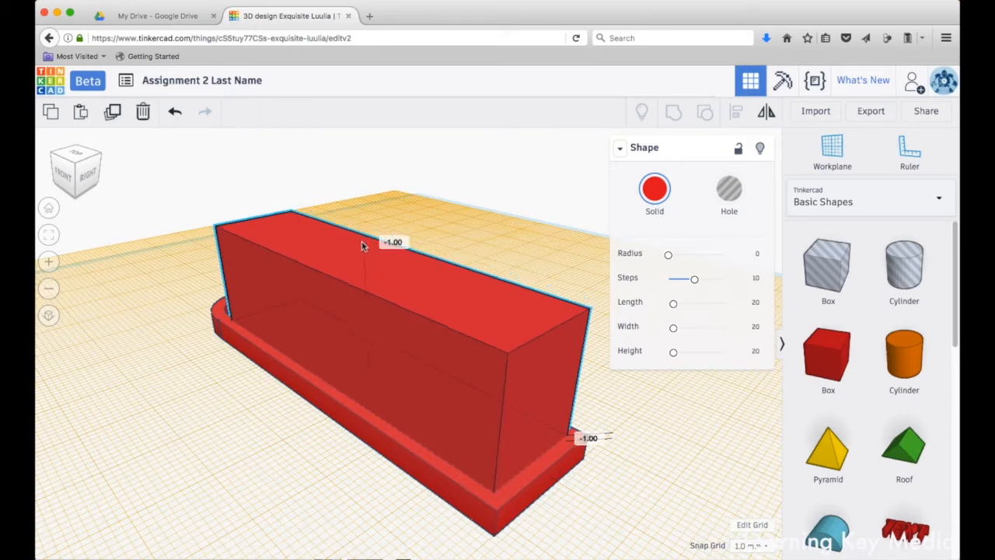
drag(362, 246, 363, 251)
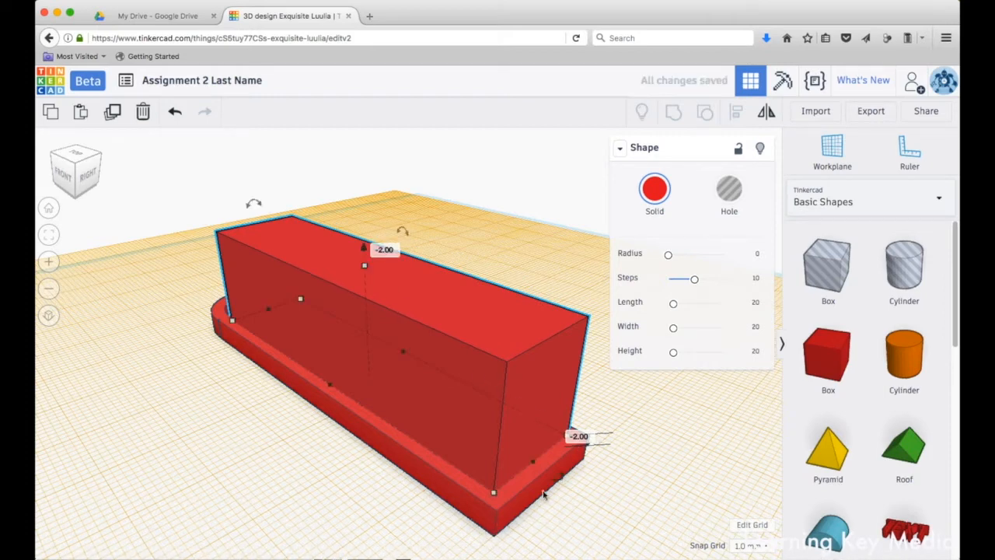
- Return the workplane to the base grid and turn the box into a hole
right_drag(627, 497, 538, 465)
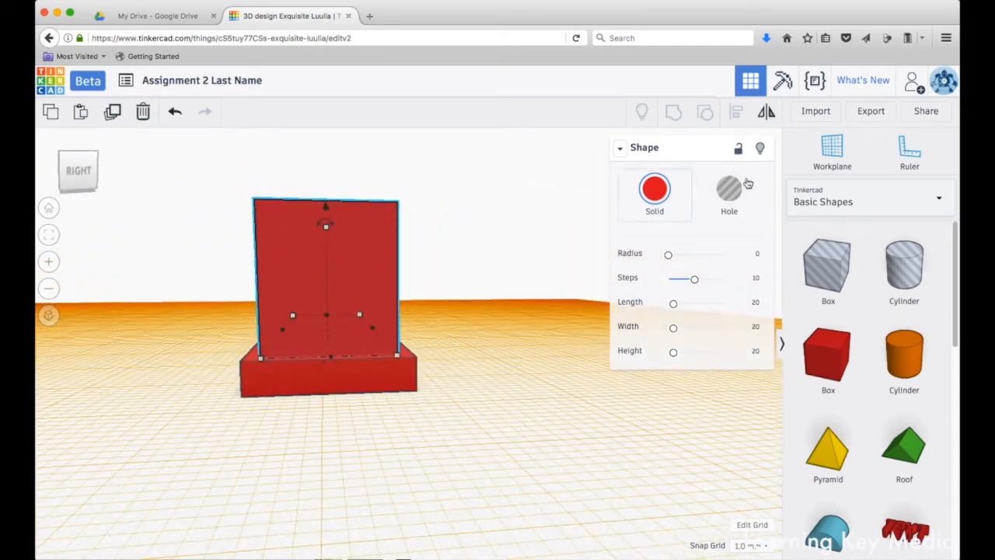
click(832, 148)
click(542, 422)
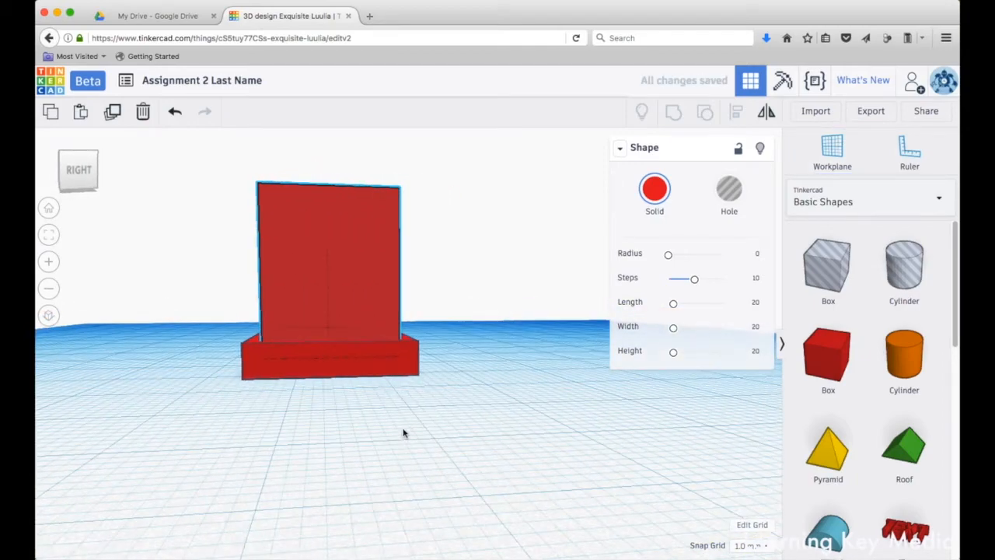
right_drag(344, 362, 444, 337)
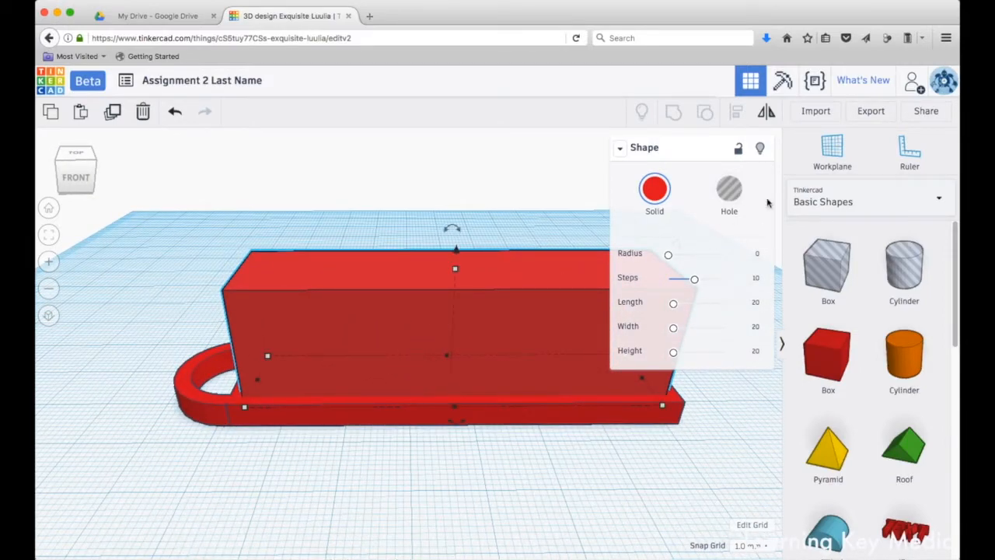
click(730, 195)
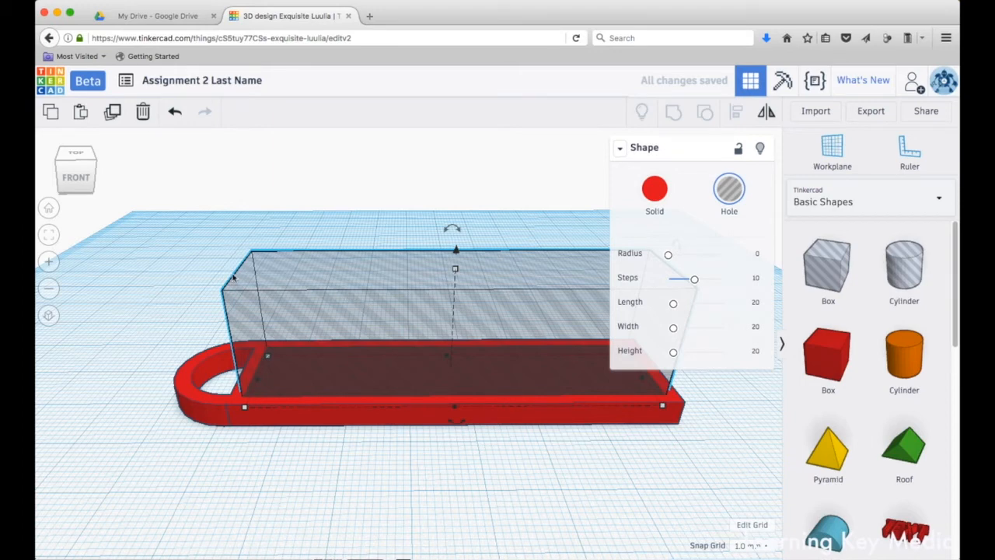
- Group the hole box with the tag to cut a rectangular recess into its top face
click(143, 285)
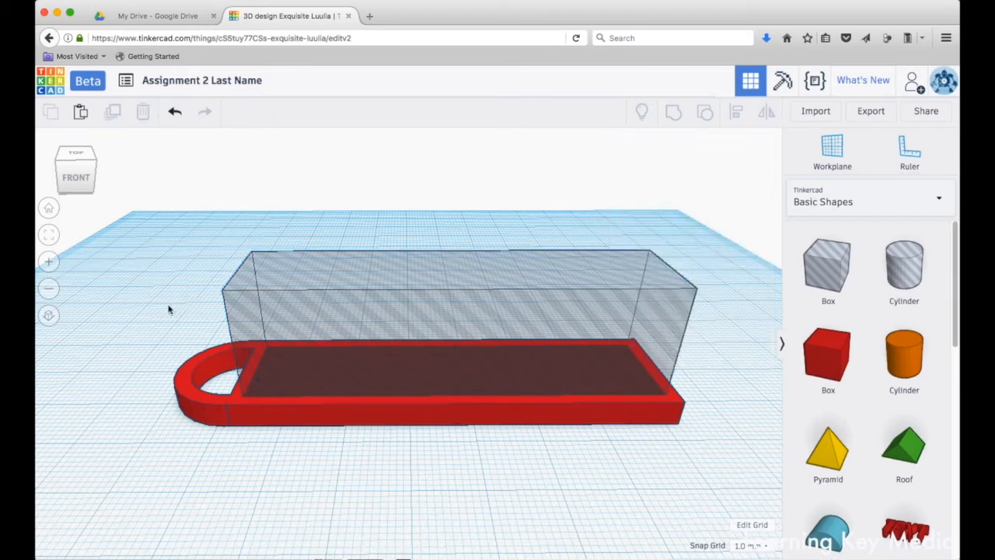
drag(150, 208, 564, 492)
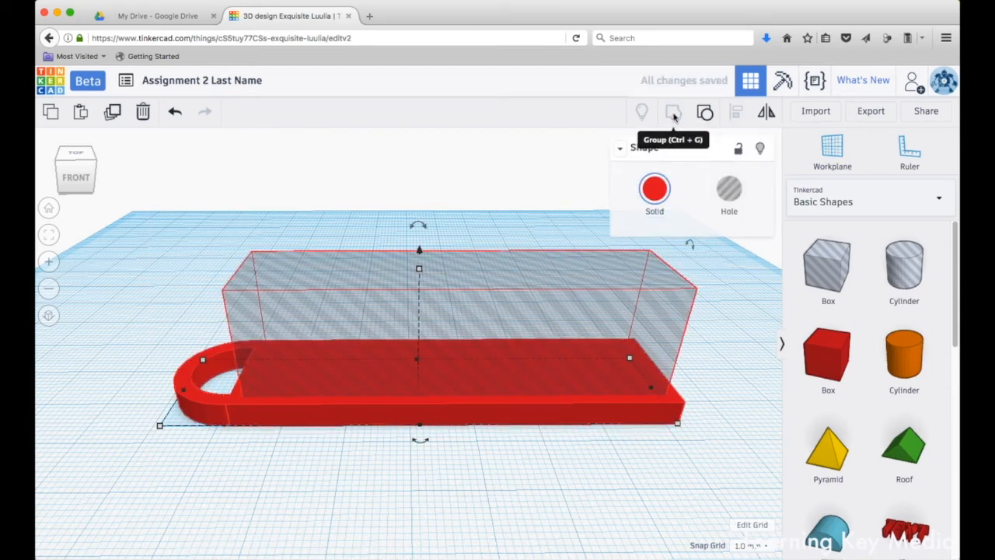
click(674, 114)
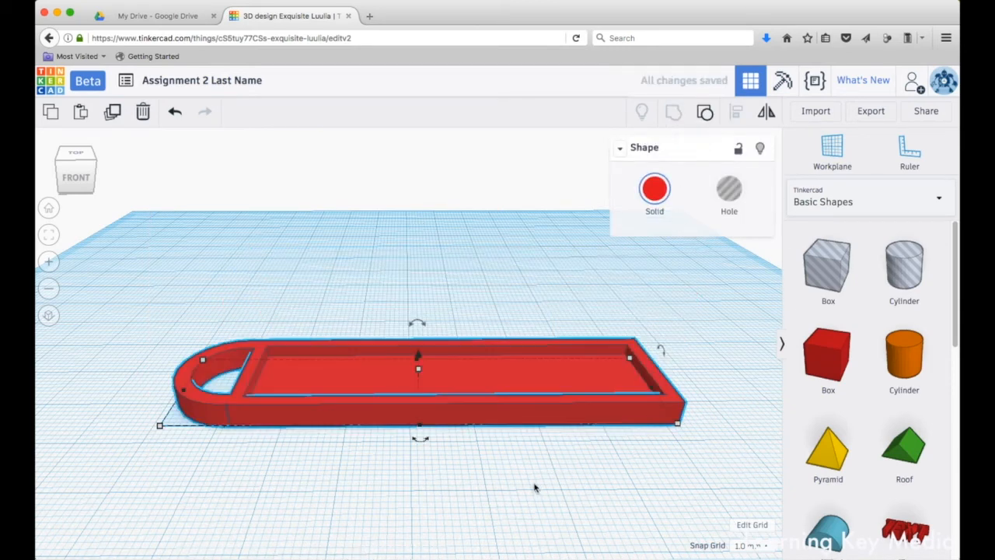
click(600, 484)
right_drag(599, 484, 580, 477)
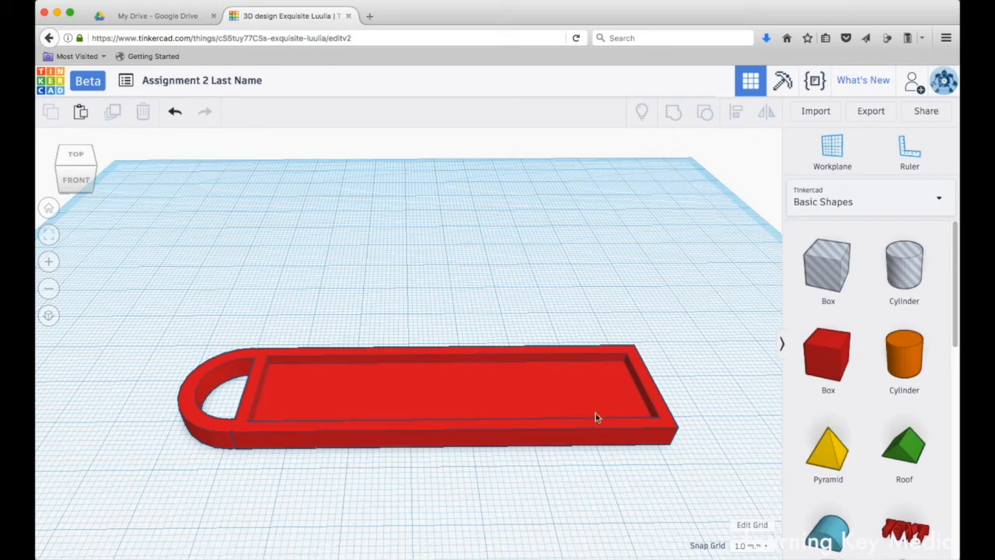